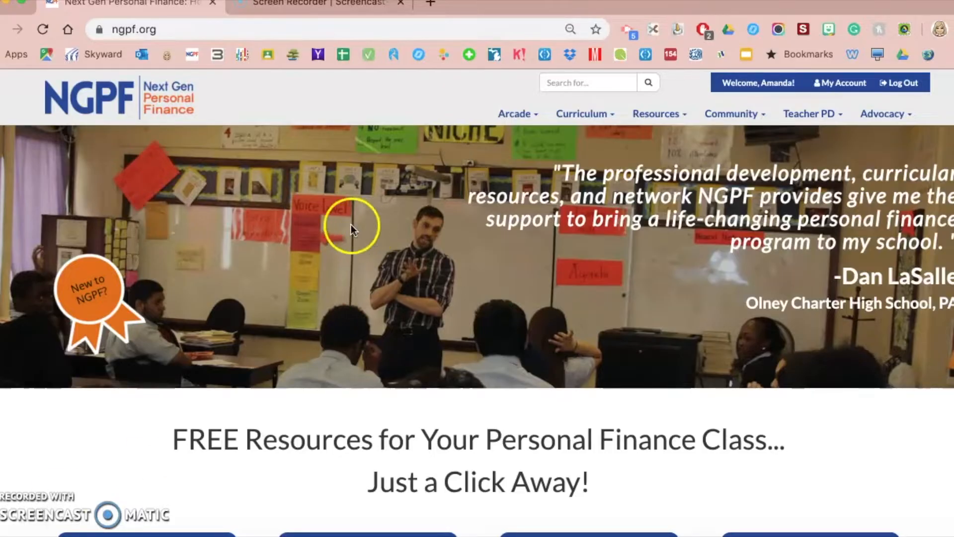
# Open a new blank Chrome tab next to the NGPF website tab
pyautogui.click(429, 5)
# Load Google Drive and open the Comprehension Questions form inside the Checking Unit folder
pyautogui.write('dri')
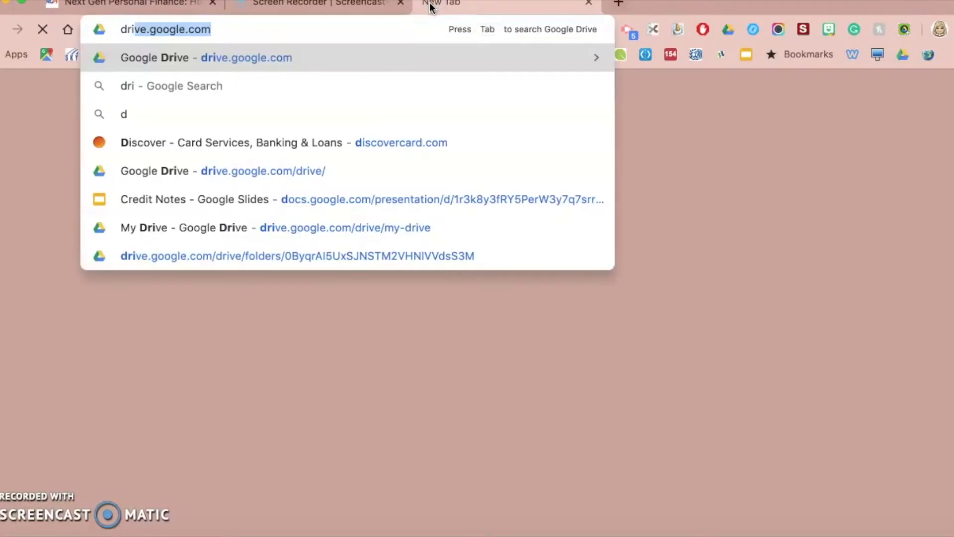
pyautogui.write('ve.go')
pyautogui.press('Return')
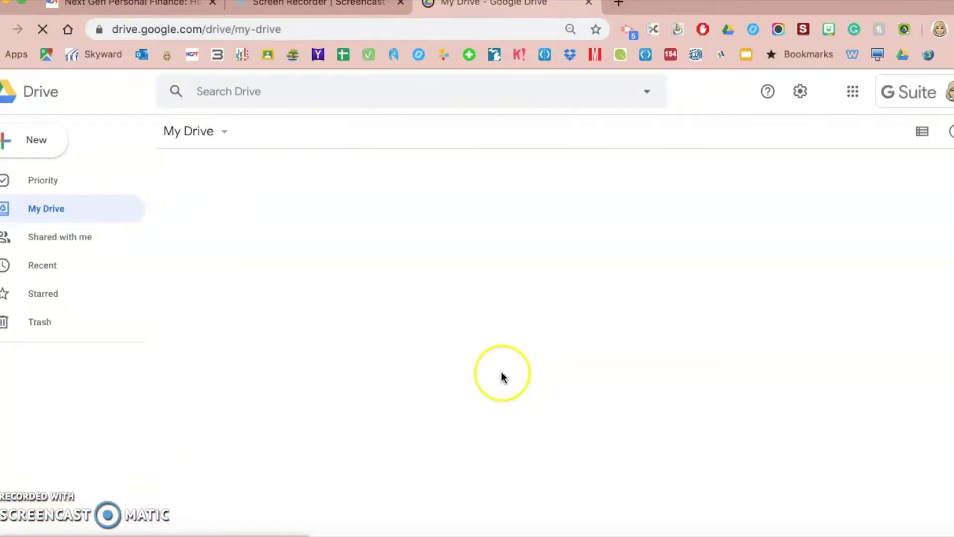
pyautogui.scroll(-3, 467, 454)
pyautogui.scroll(-3, 467, 453)
pyautogui.click(227, 377)
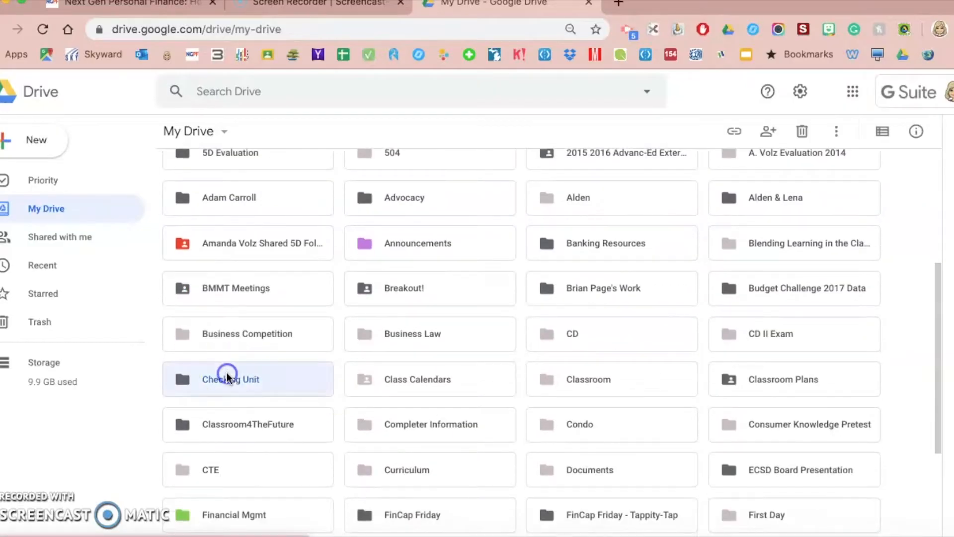
pyautogui.doubleClick(227, 377)
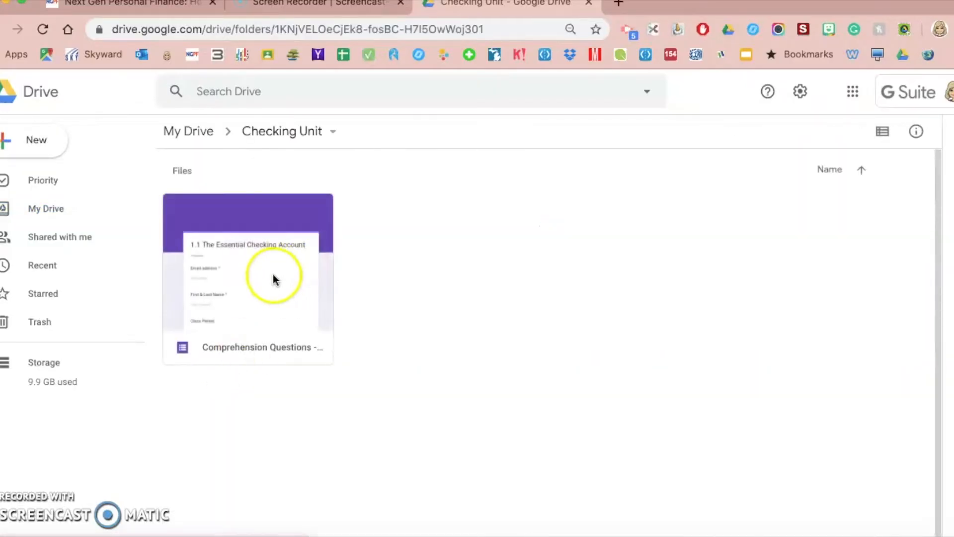
pyautogui.doubleClick(274, 280)
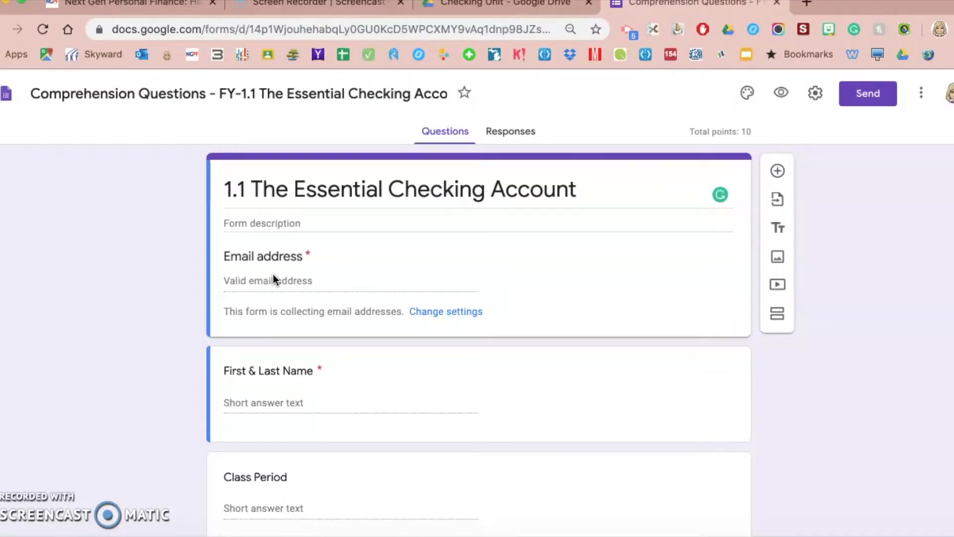
pyautogui.click(153, 266)
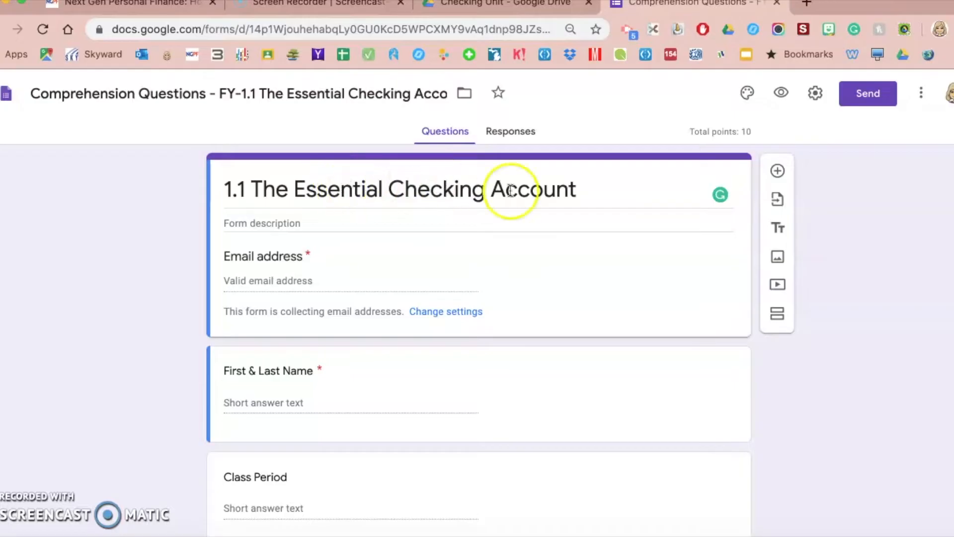
pyautogui.click(517, 137)
pyautogui.click(423, 134)
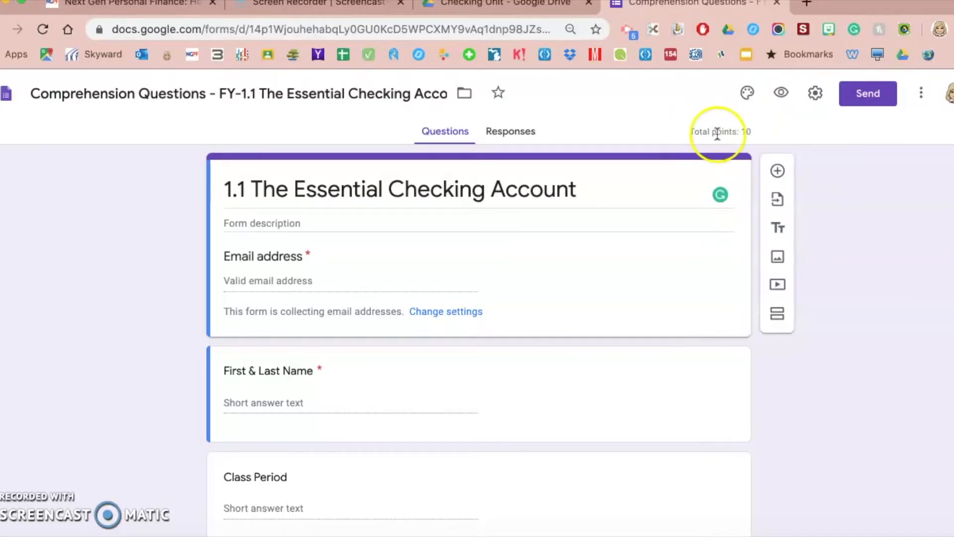
pyautogui.click(749, 95)
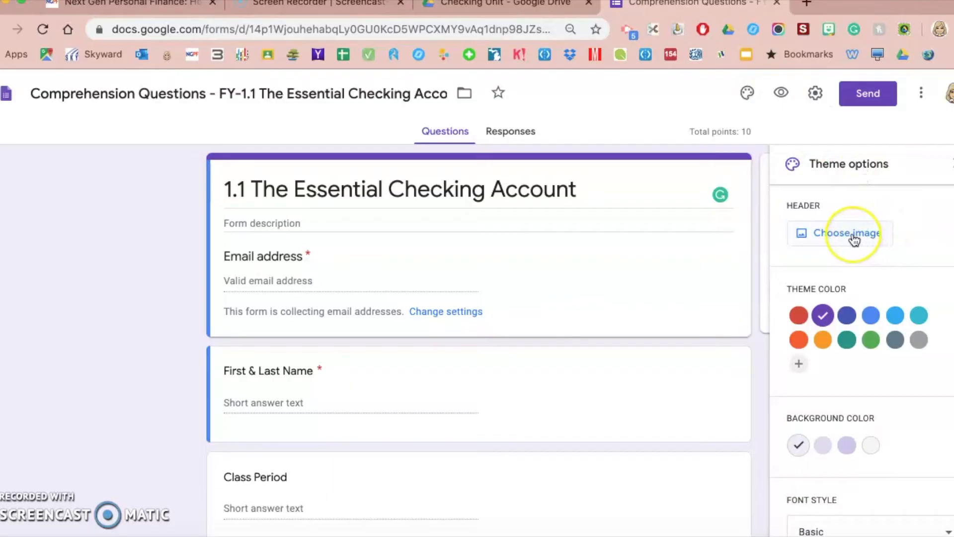
pyautogui.scroll(-1, 853, 239)
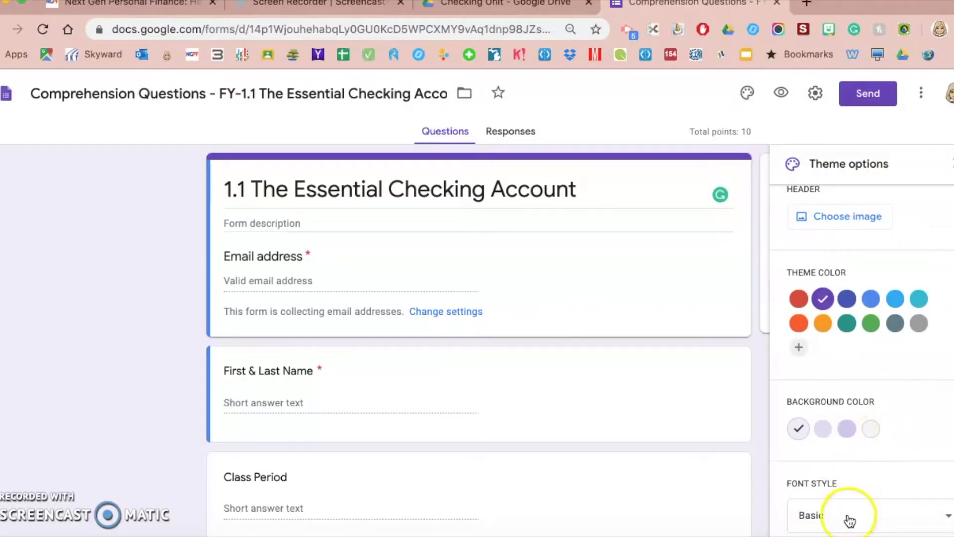
pyautogui.scroll(1, 878, 243)
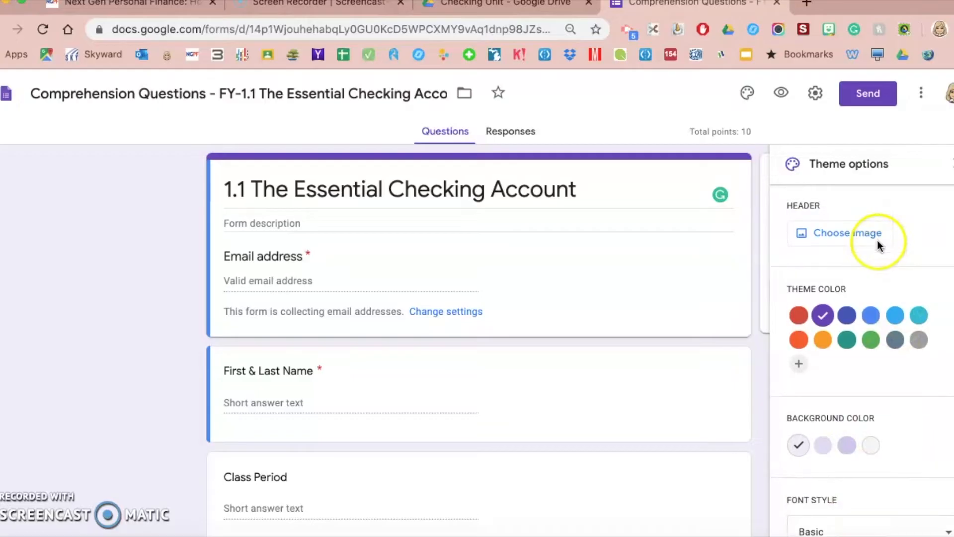
pyautogui.click(848, 237)
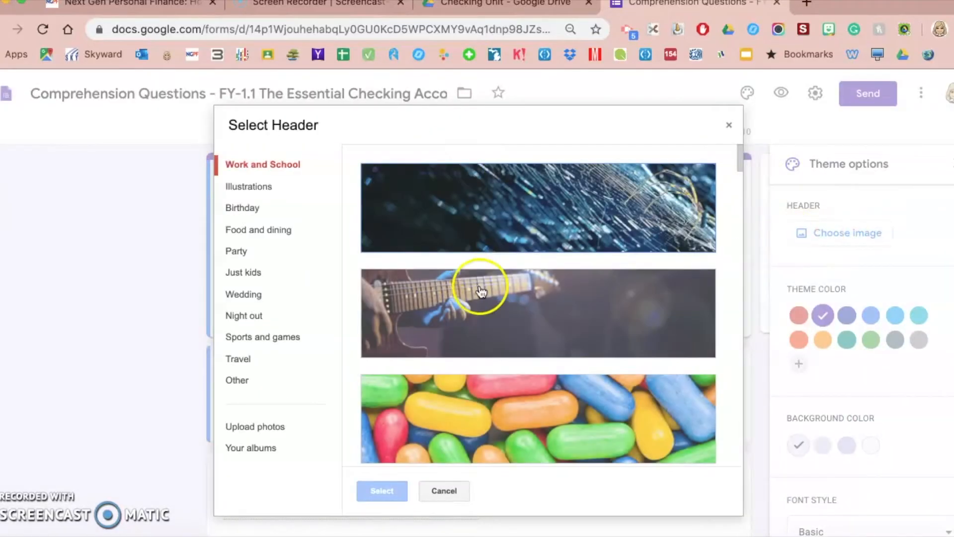
pyautogui.click(729, 125)
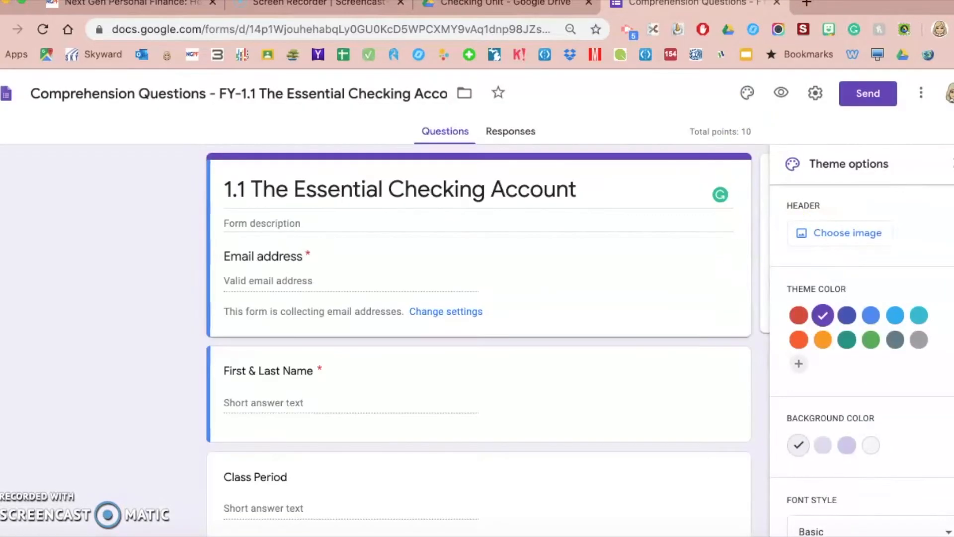
pyautogui.click(950, 163)
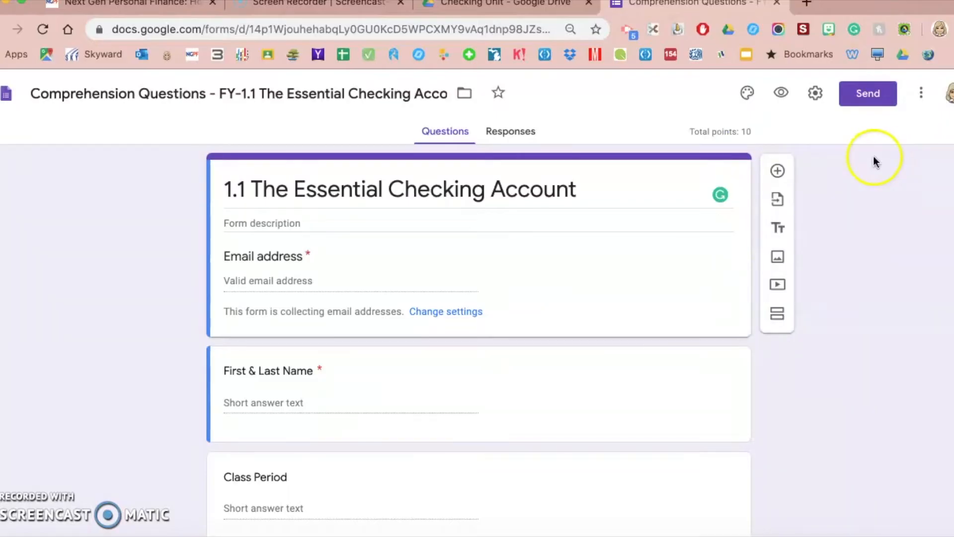
pyautogui.click(782, 94)
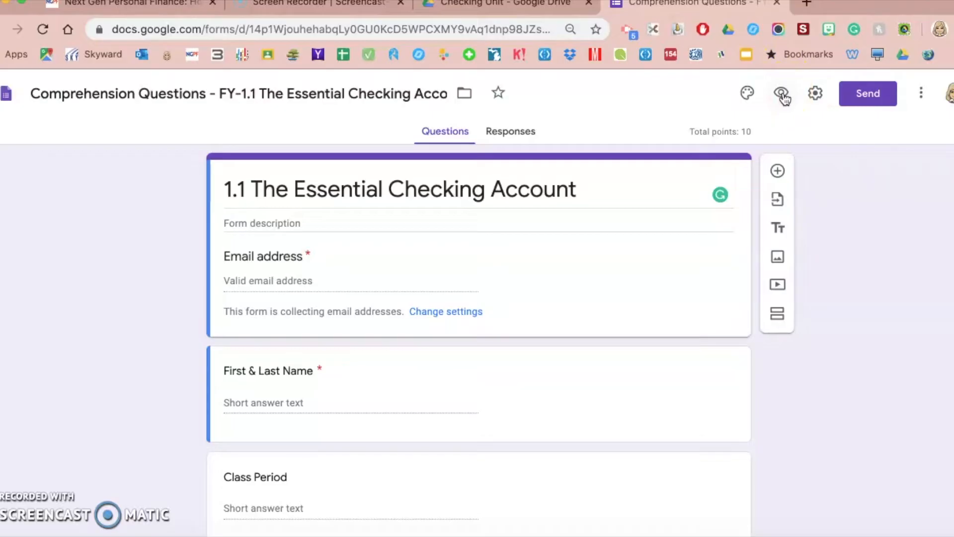
pyautogui.click(782, 95)
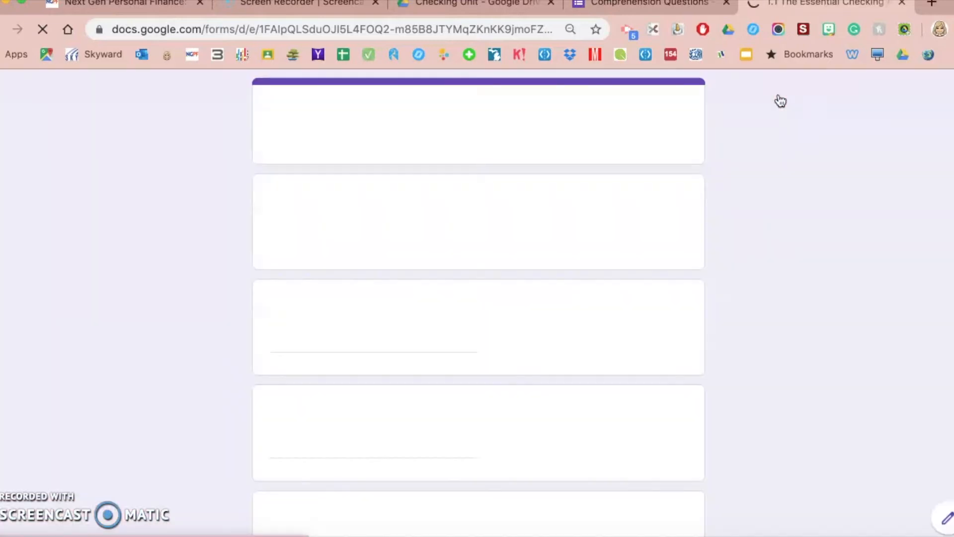
pyautogui.scroll(-1, 177, 401)
pyautogui.scroll(-10, 178, 402)
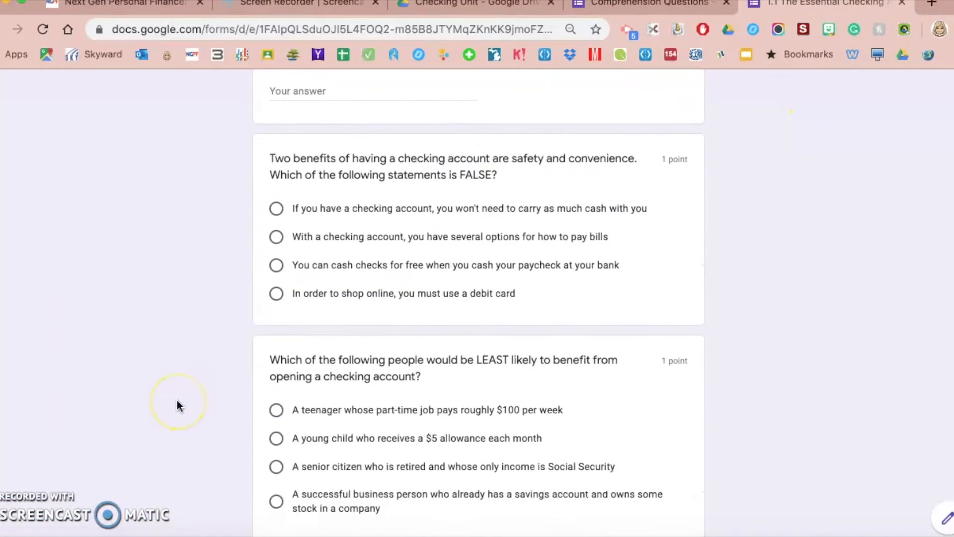
pyautogui.scroll(12, 177, 404)
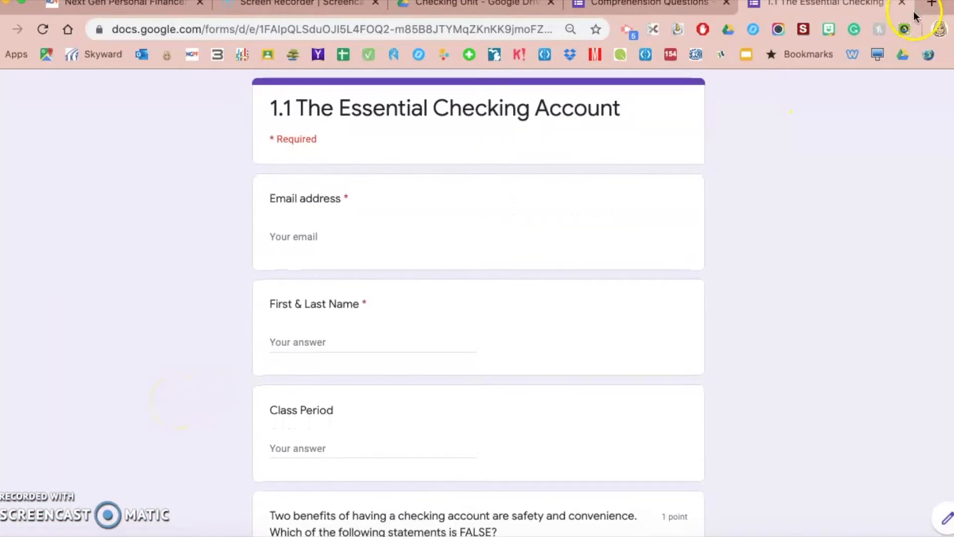
pyautogui.click(903, 3)
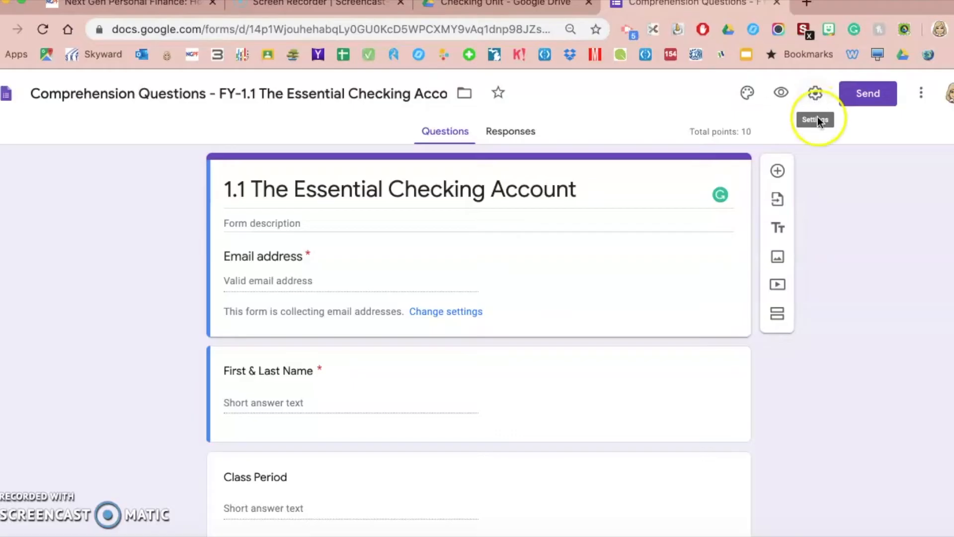
pyautogui.click(879, 97)
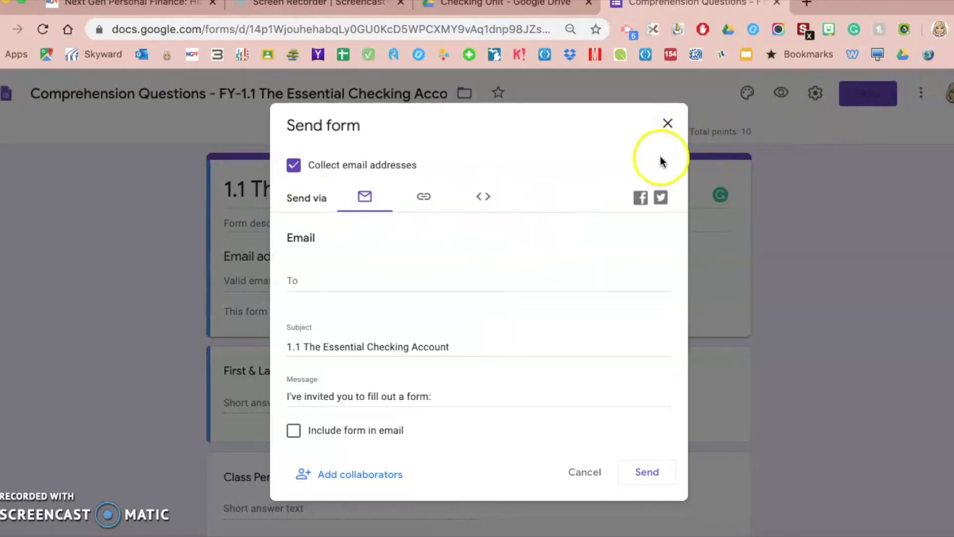
pyautogui.click(669, 123)
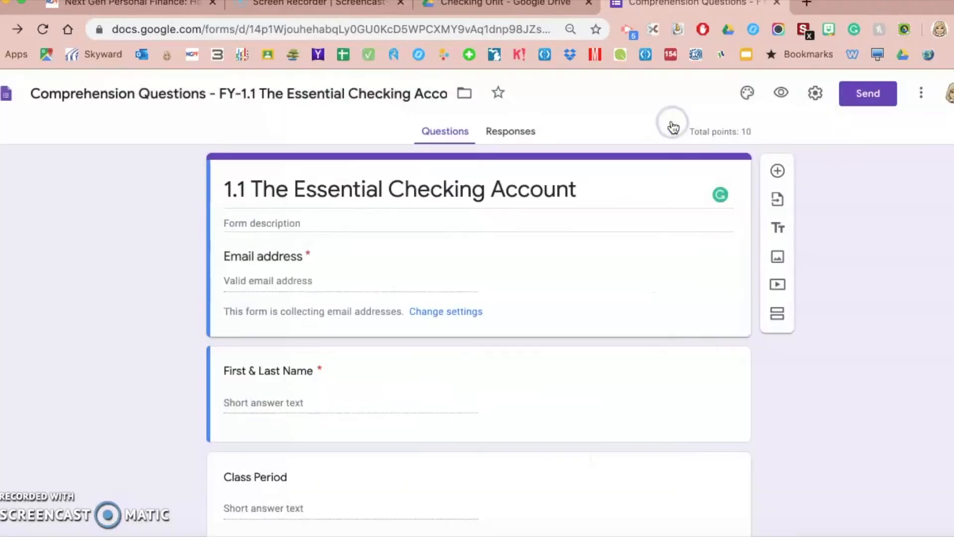
pyautogui.scroll(-2, 167, 351)
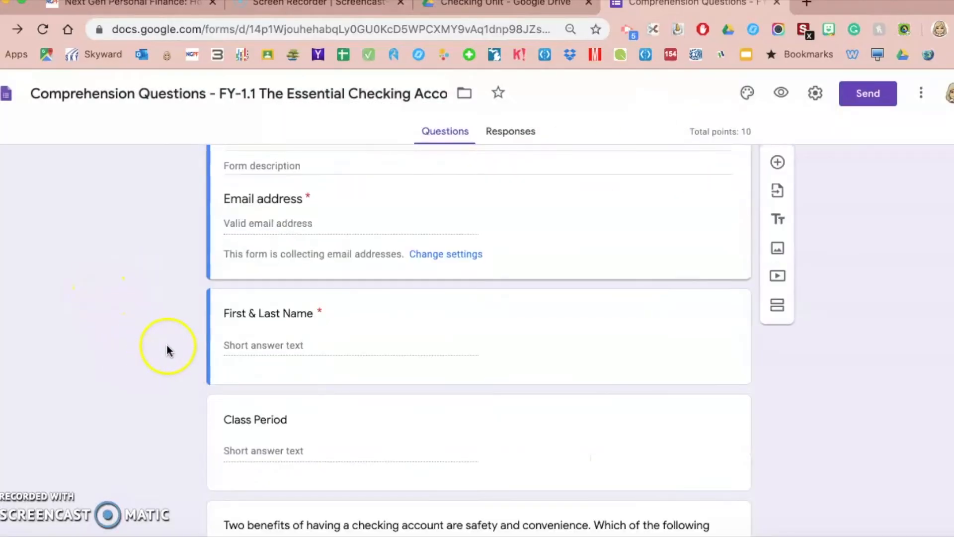
pyautogui.scroll(1, 334, 300)
pyautogui.scroll(-1, 333, 300)
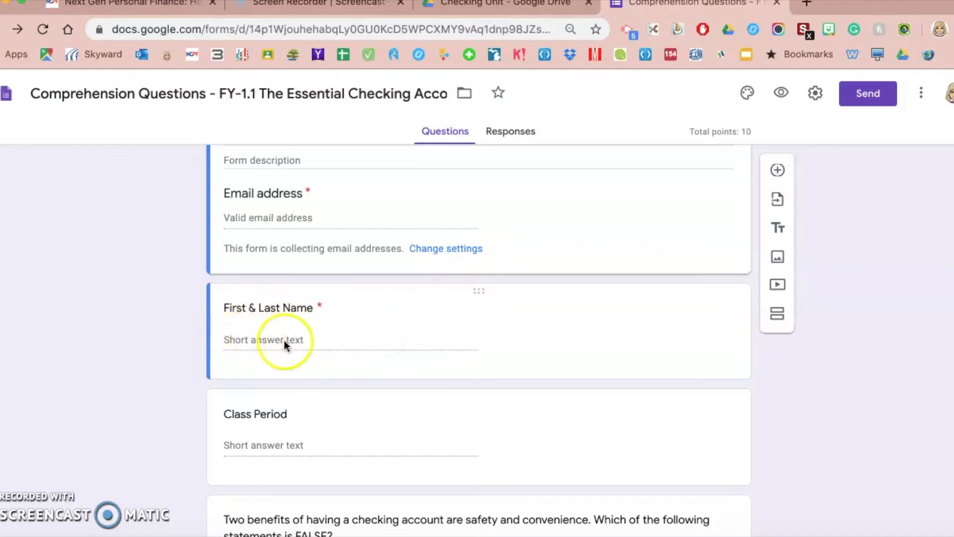
pyautogui.scroll(-7, 389, 422)
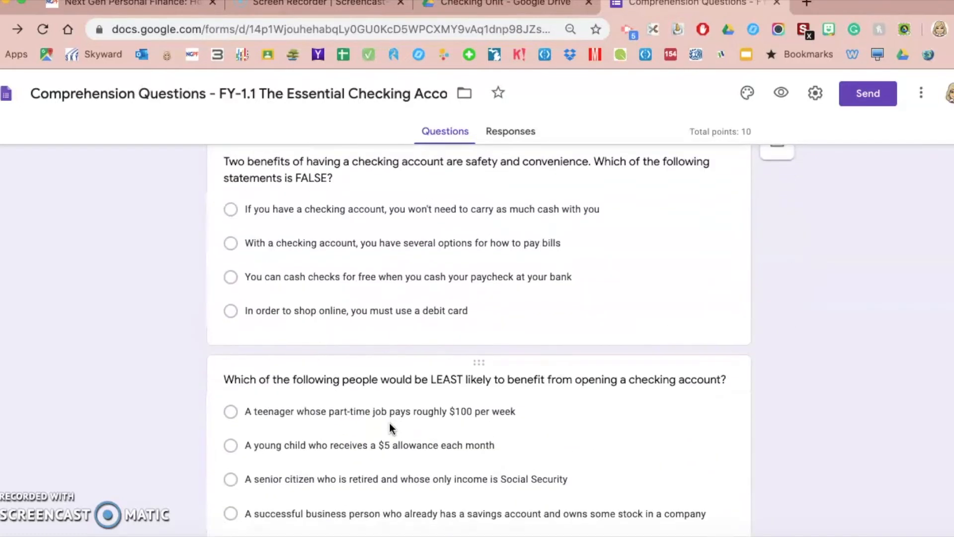
pyautogui.click(119, 374)
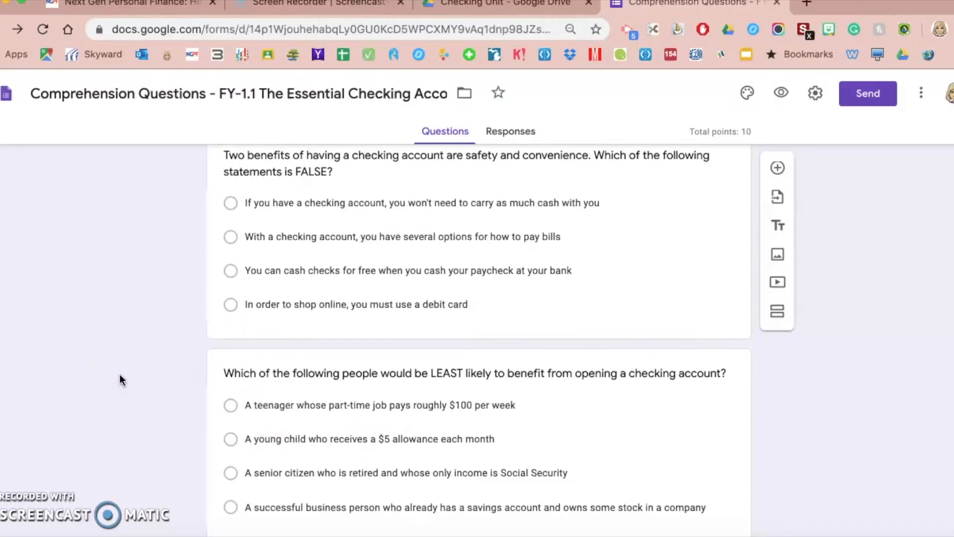
pyautogui.scroll(-15, 119, 374)
pyautogui.scroll(10, 119, 373)
pyautogui.scroll(12, 120, 374)
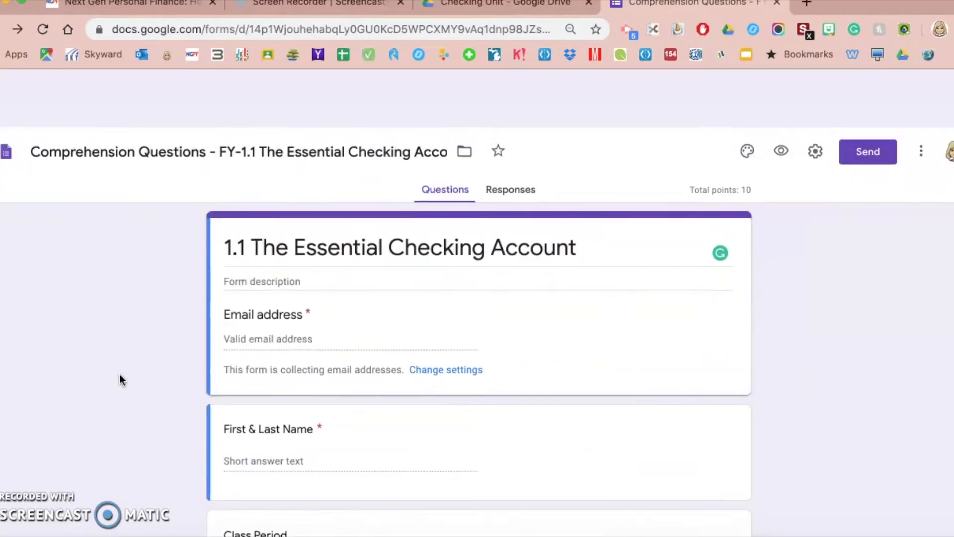
pyautogui.click(841, 287)
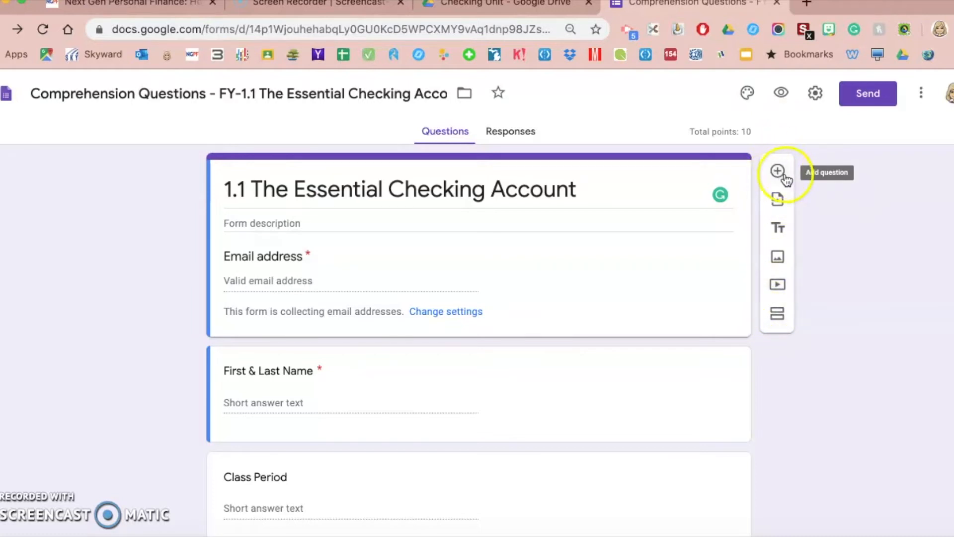
# Select the Class Period question and insert a new question below it
pyautogui.scroll(-3, 557, 382)
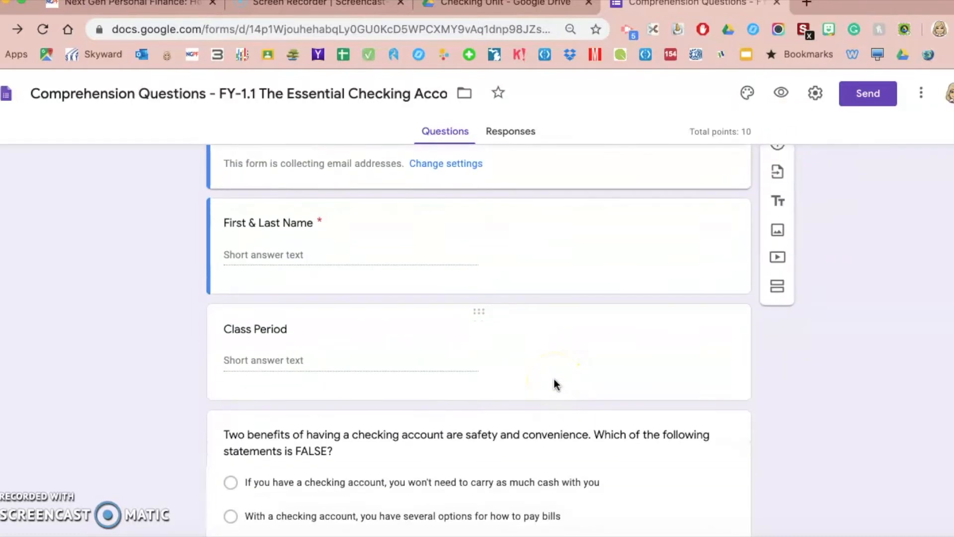
pyautogui.scroll(1, 537, 386)
pyautogui.click(512, 393)
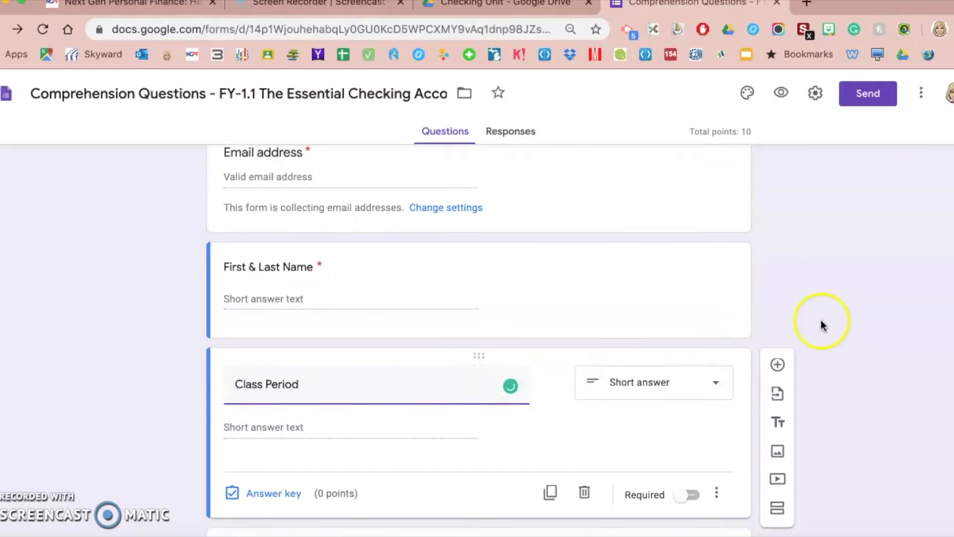
pyautogui.scroll(-2, 822, 325)
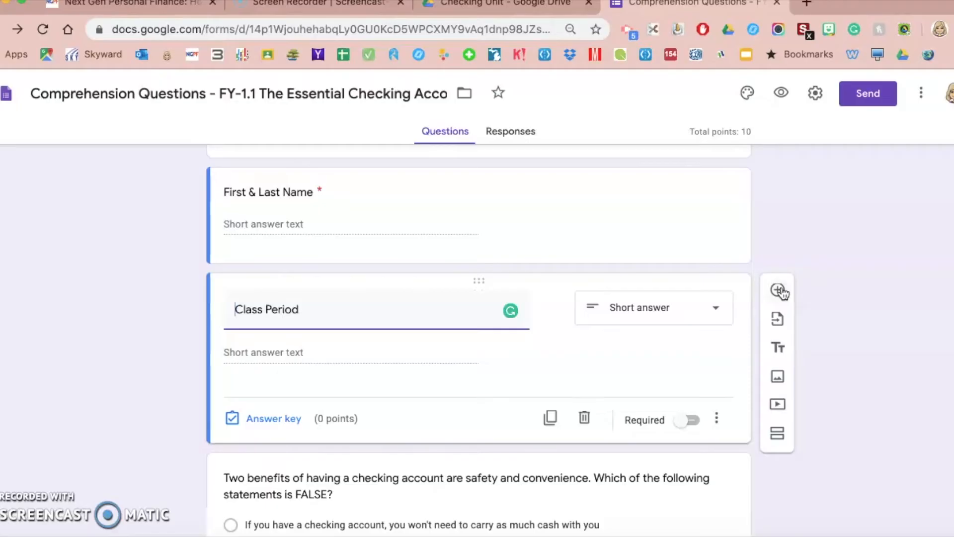
pyautogui.click(778, 290)
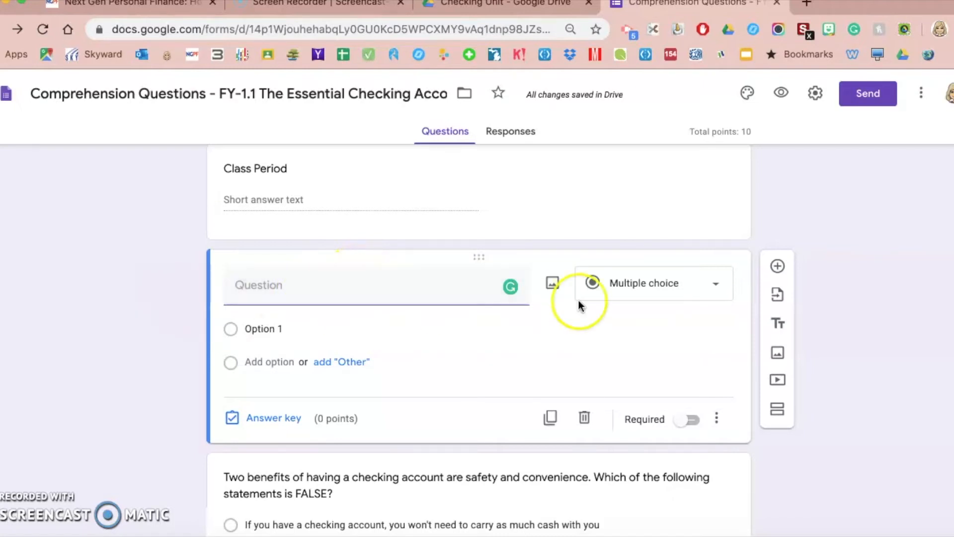
# Keep the new question as Multiple choice and leave it not required
pyautogui.click(644, 283)
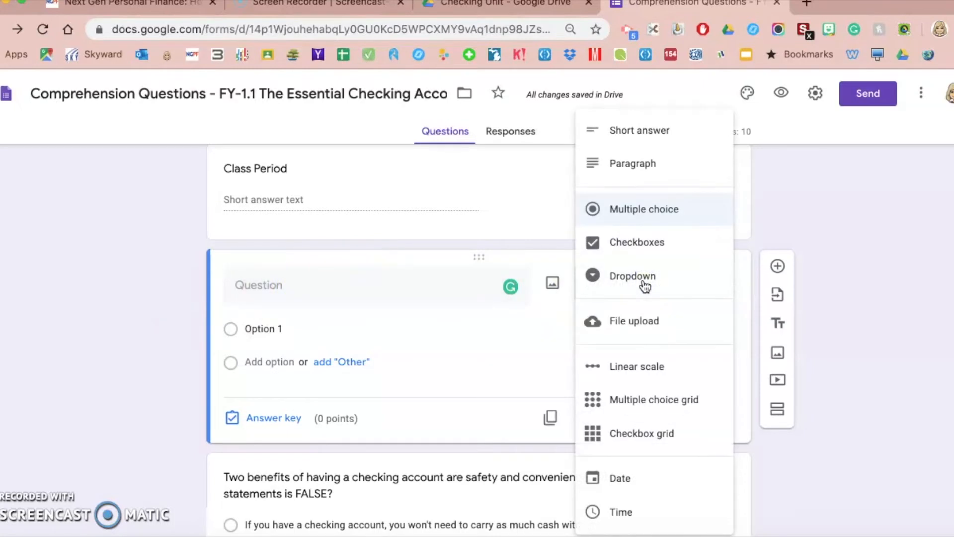
pyautogui.click(659, 144)
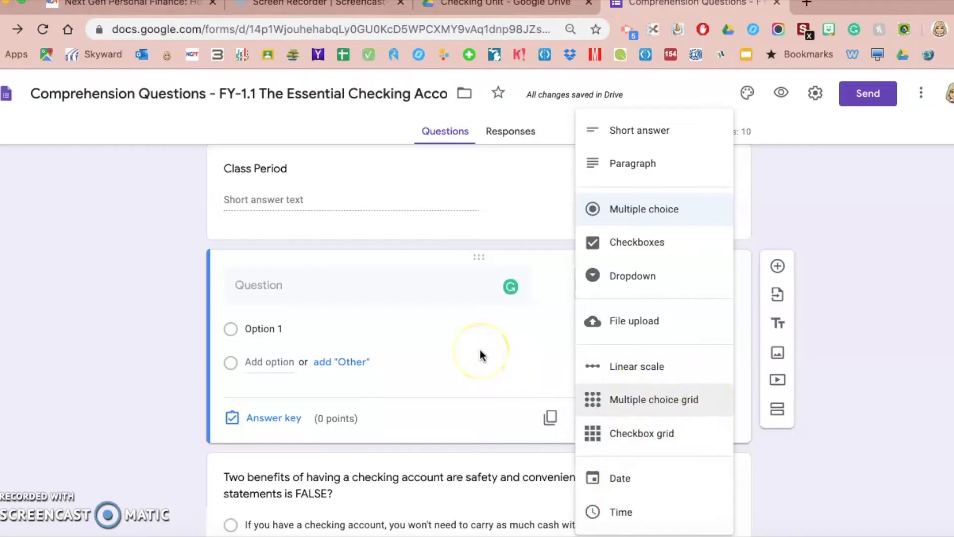
pyautogui.click(135, 412)
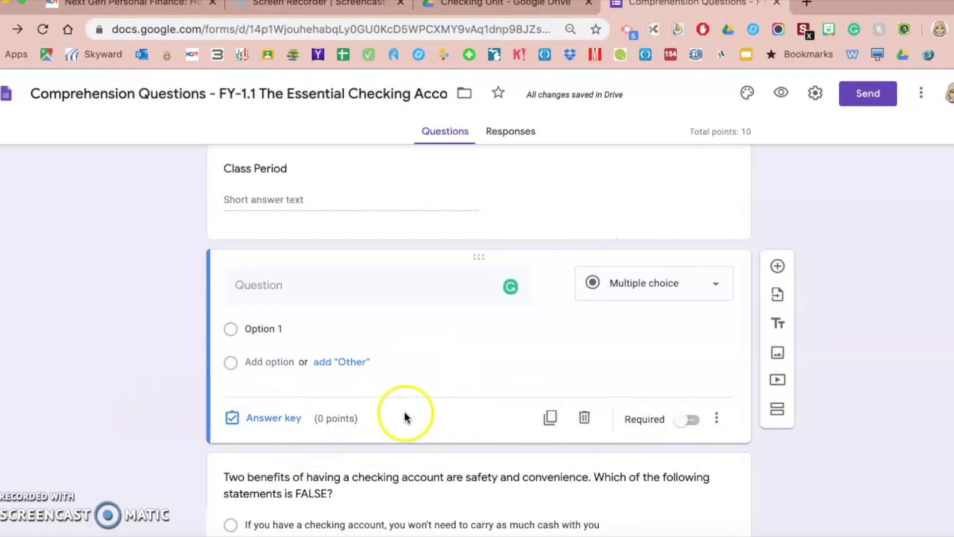
pyautogui.click(694, 421)
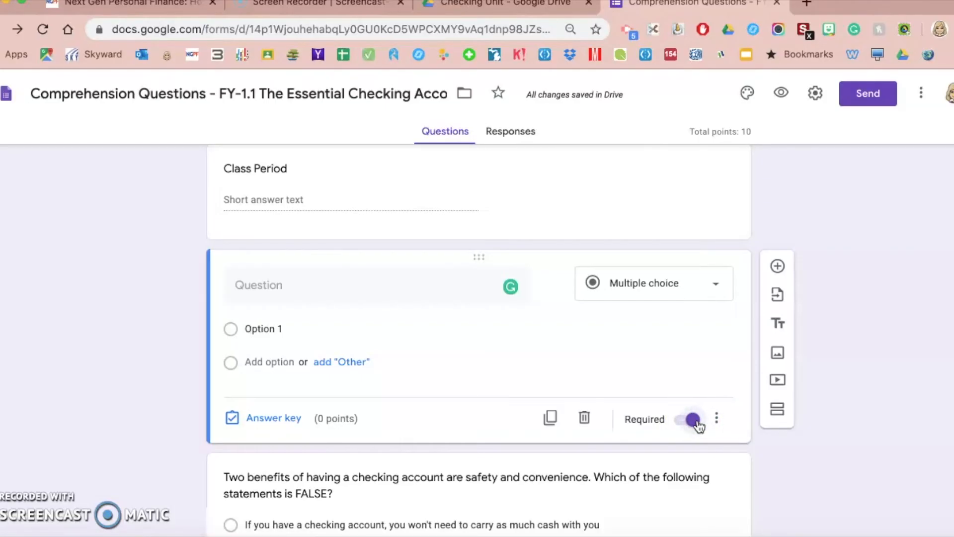
pyautogui.click(693, 421)
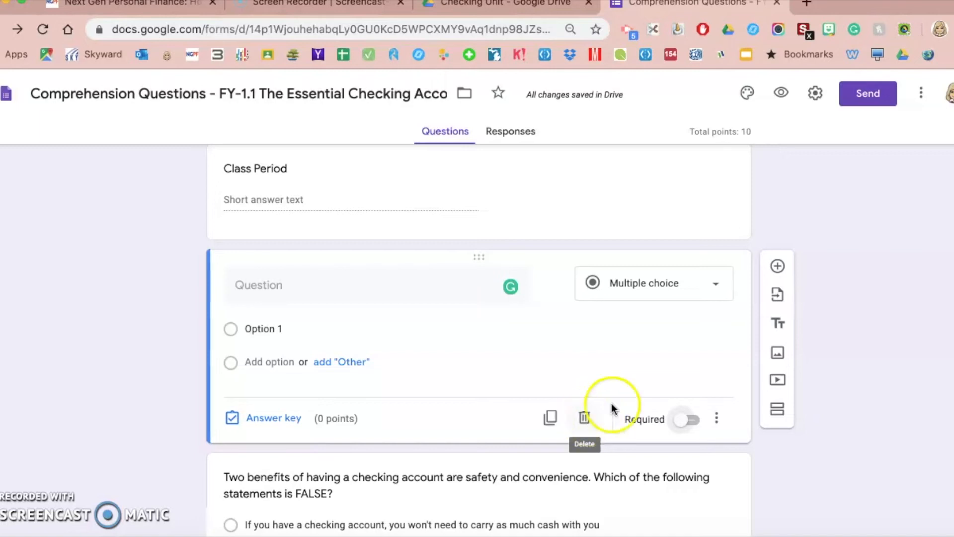
pyautogui.click(579, 355)
# Delete the blank question, cancel an Import questions attempt, and add a title-and-description block
pyautogui.click(585, 417)
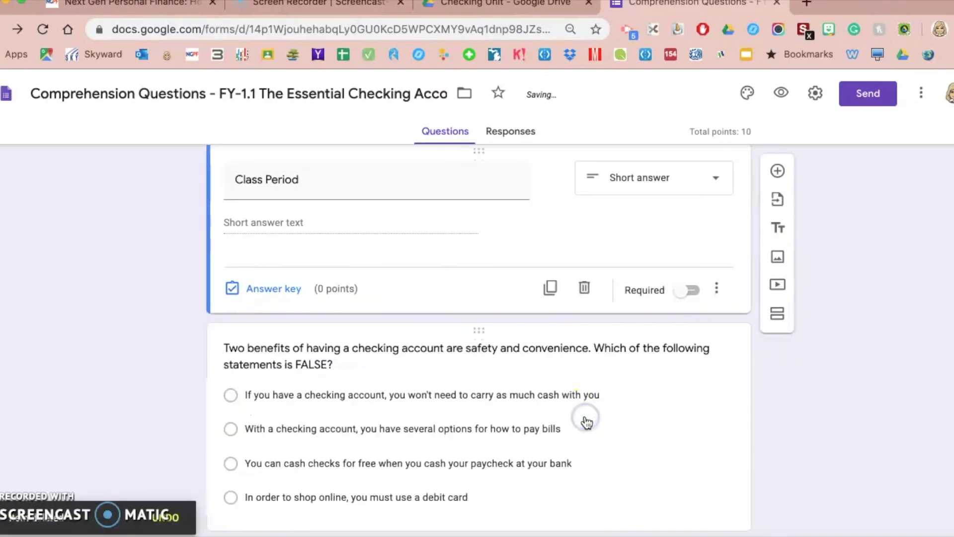
pyautogui.scroll(2, 599, 282)
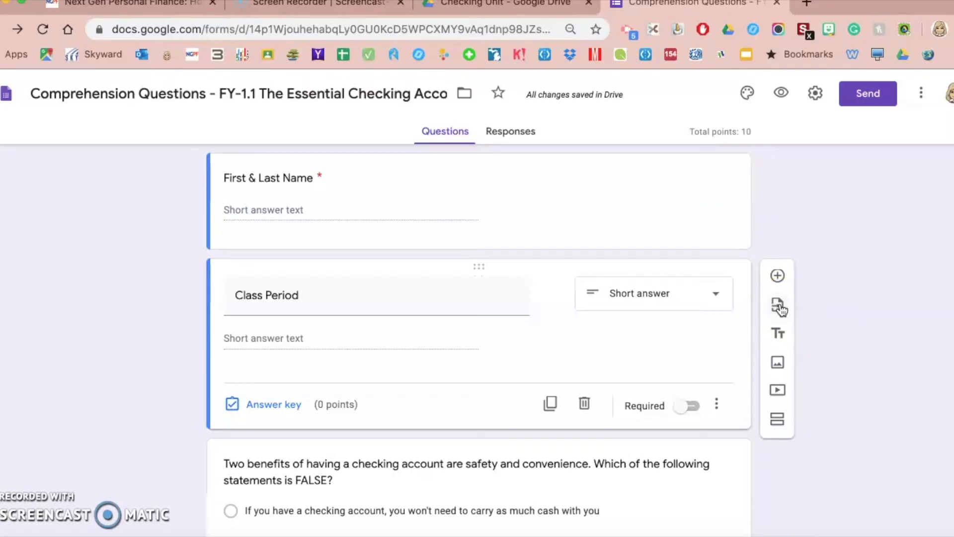
pyautogui.click(778, 307)
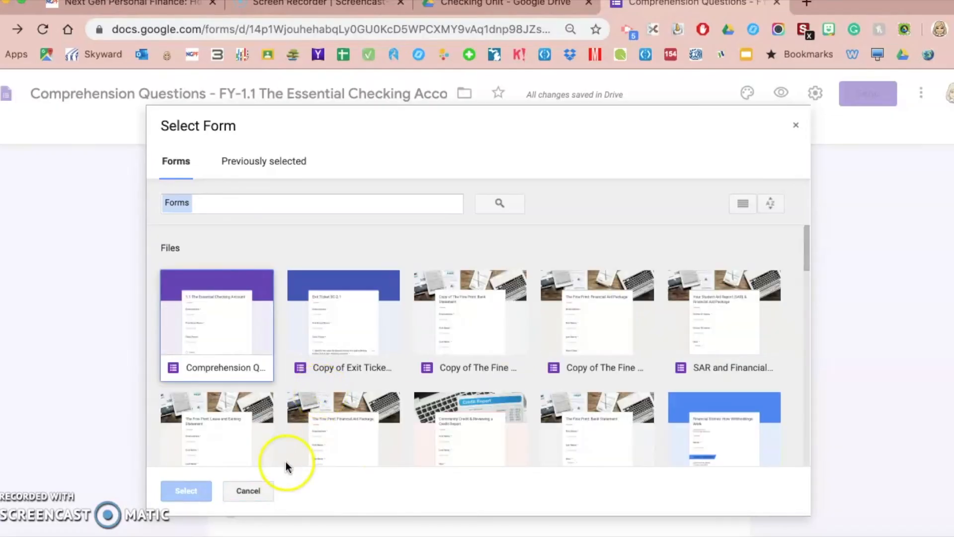
pyautogui.click(248, 491)
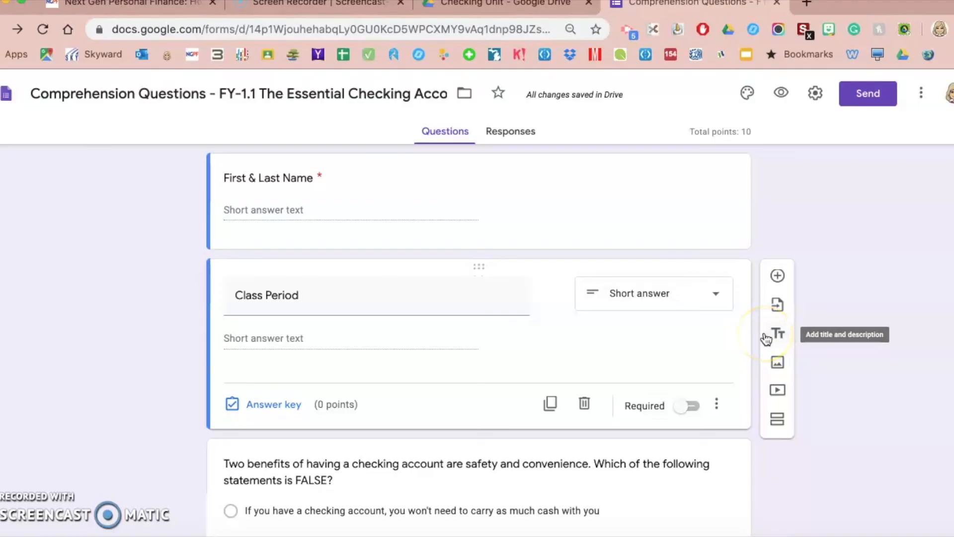
pyautogui.click(779, 334)
pyautogui.click(378, 408)
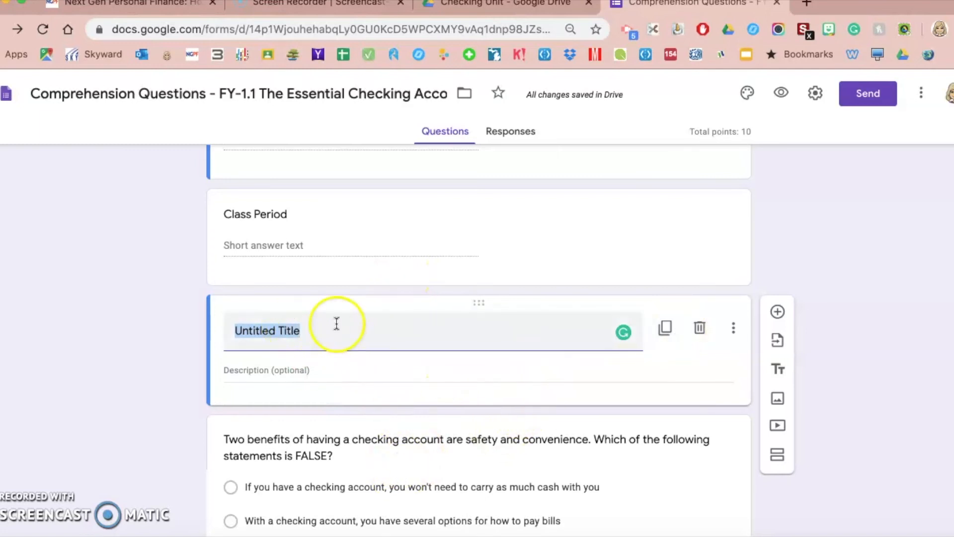
pyautogui.click(700, 329)
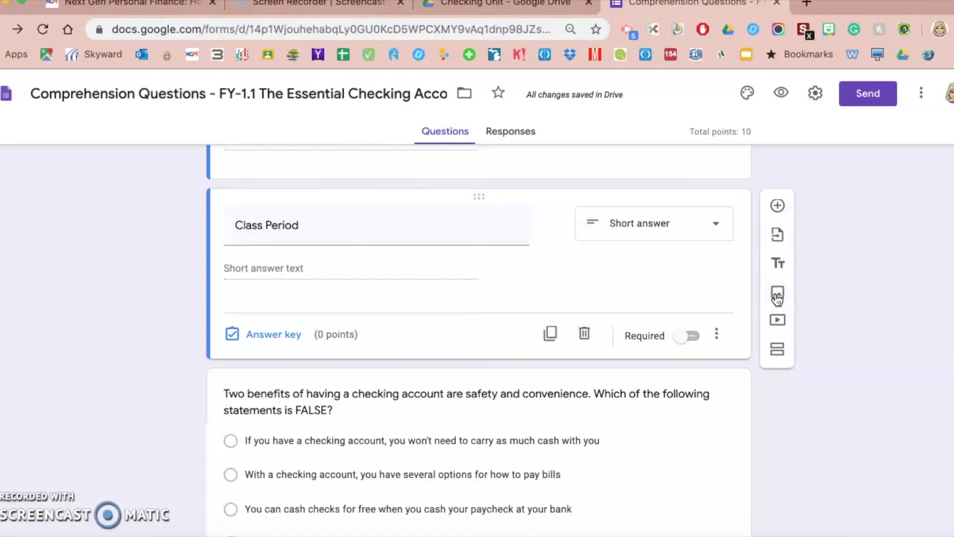
pyautogui.click(778, 296)
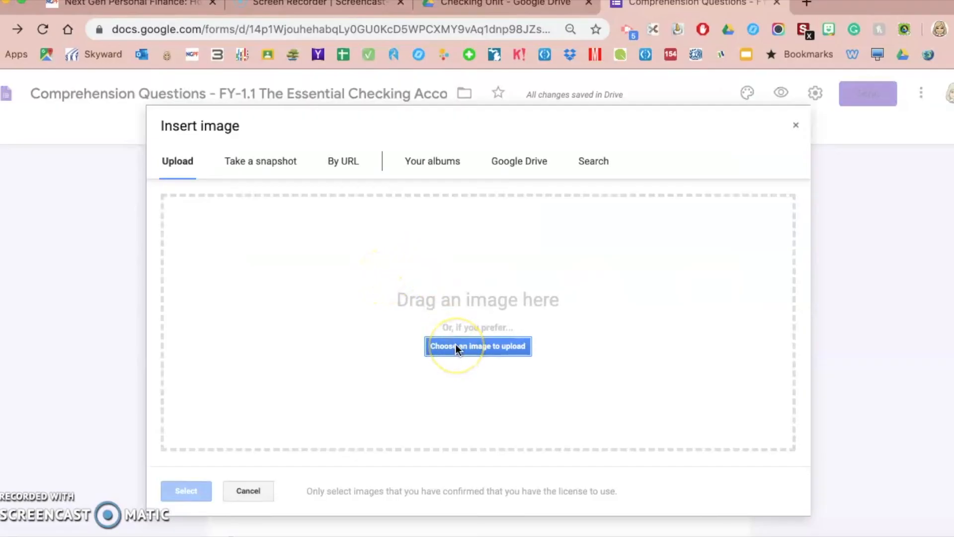
pyautogui.click(250, 489)
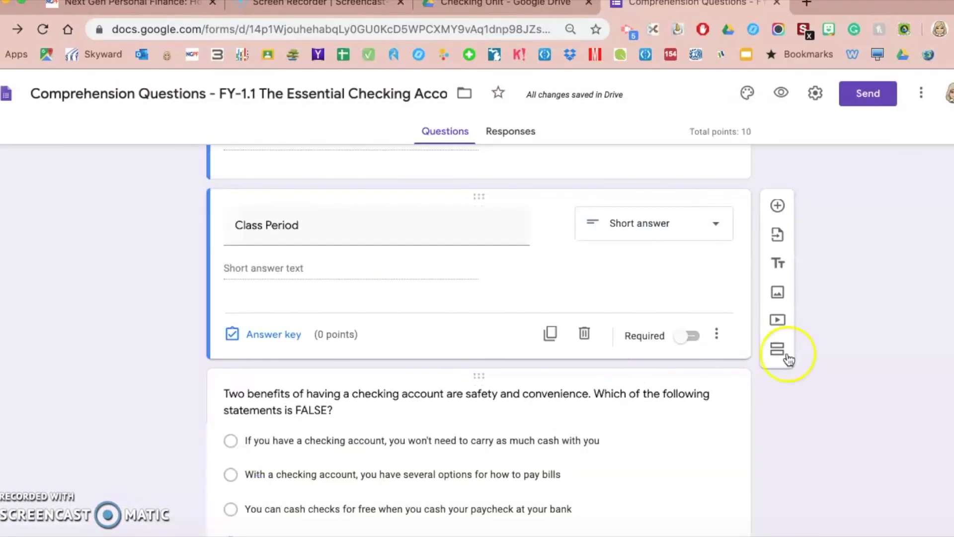
pyautogui.click(781, 322)
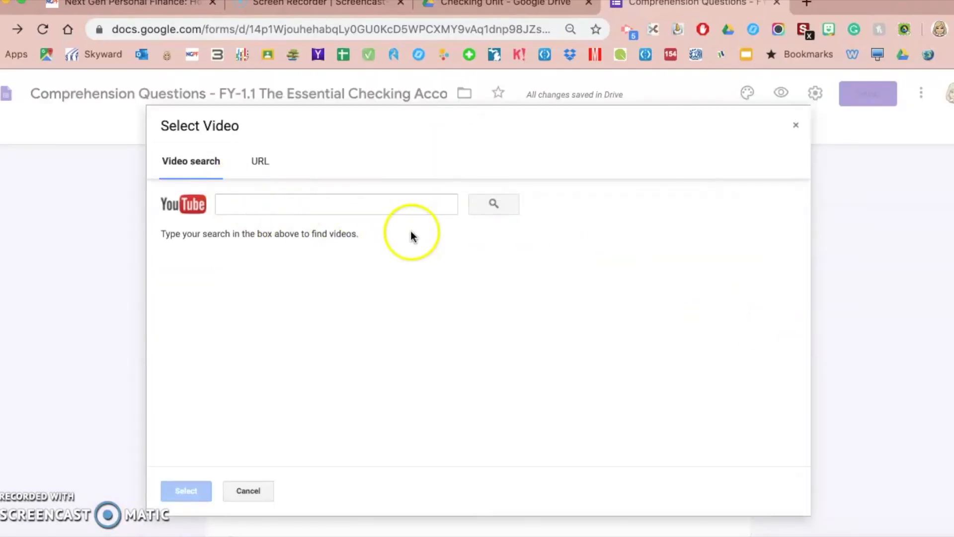
pyautogui.click(254, 491)
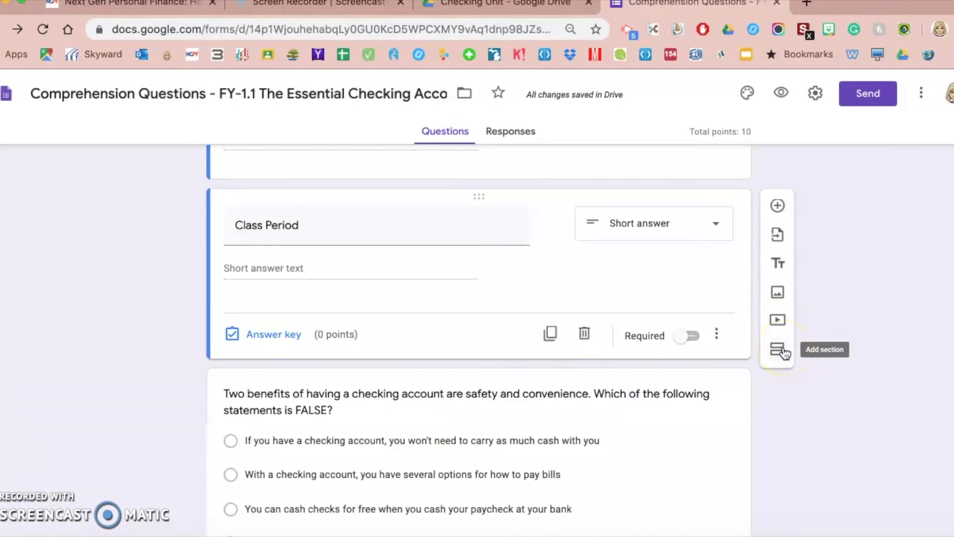
# Add a new section titled 'Quiz Section' ahead of the quiz questions
pyautogui.click(780, 352)
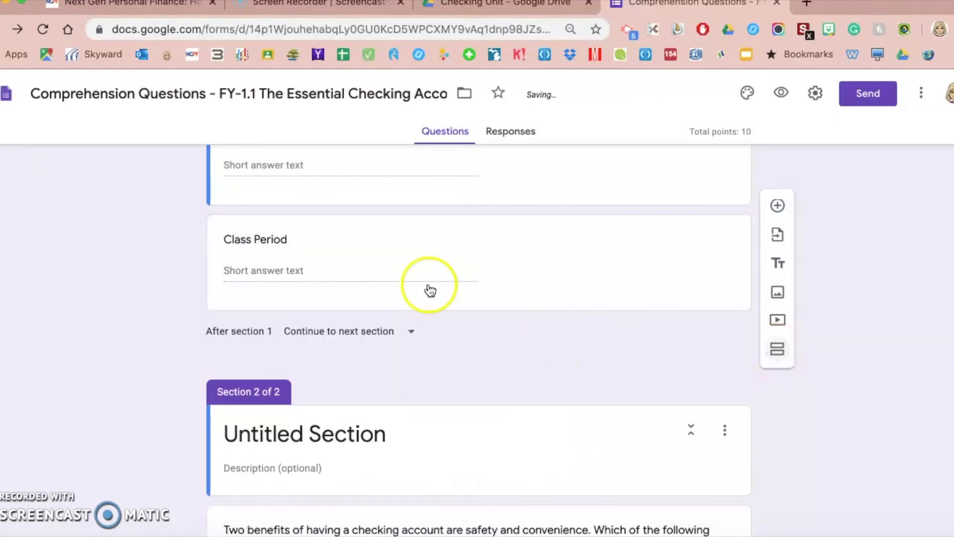
pyautogui.scroll(2, 409, 368)
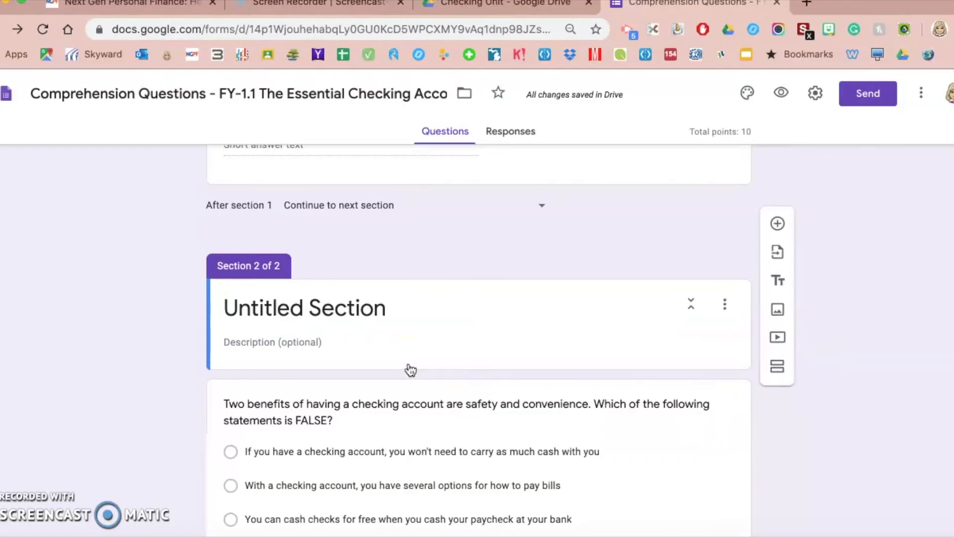
pyautogui.click(363, 305)
pyautogui.write('Quiz Section')
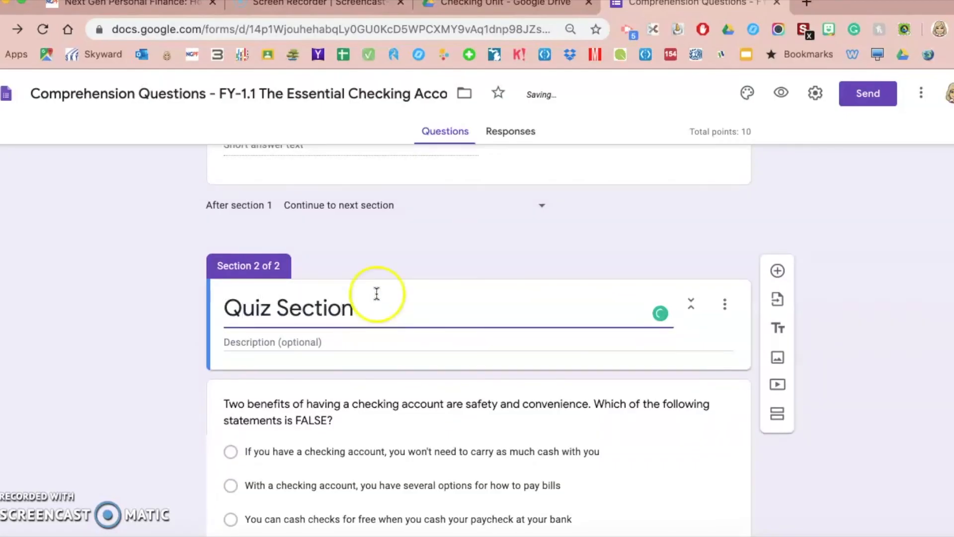
pyautogui.click(564, 245)
# Look over the form and open the respondent preview
pyautogui.scroll(8, 563, 245)
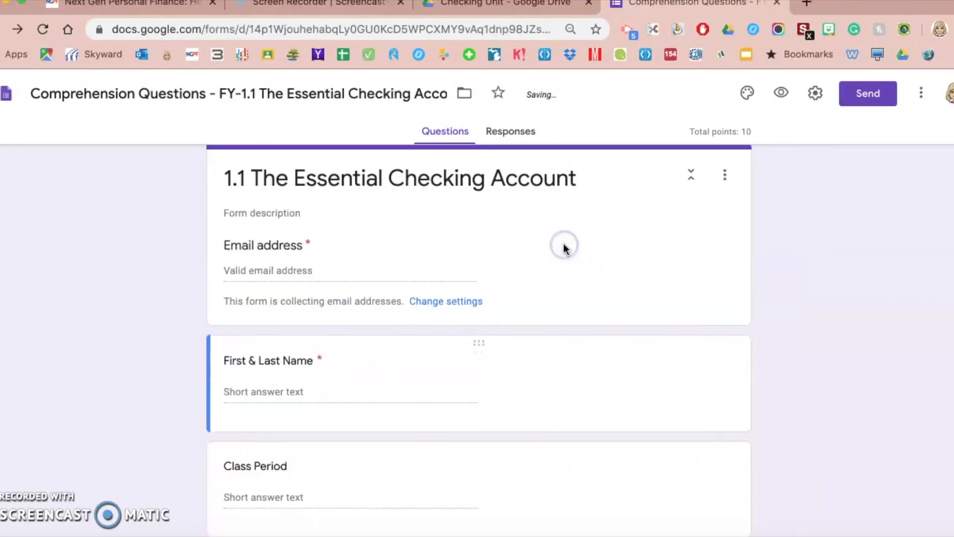
pyautogui.scroll(-5, 489, 393)
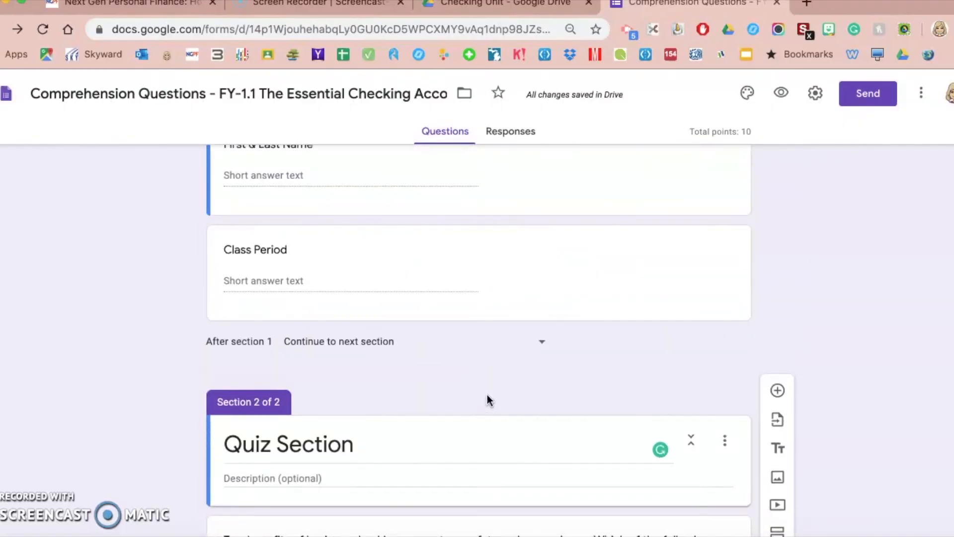
pyautogui.scroll(-3, 488, 398)
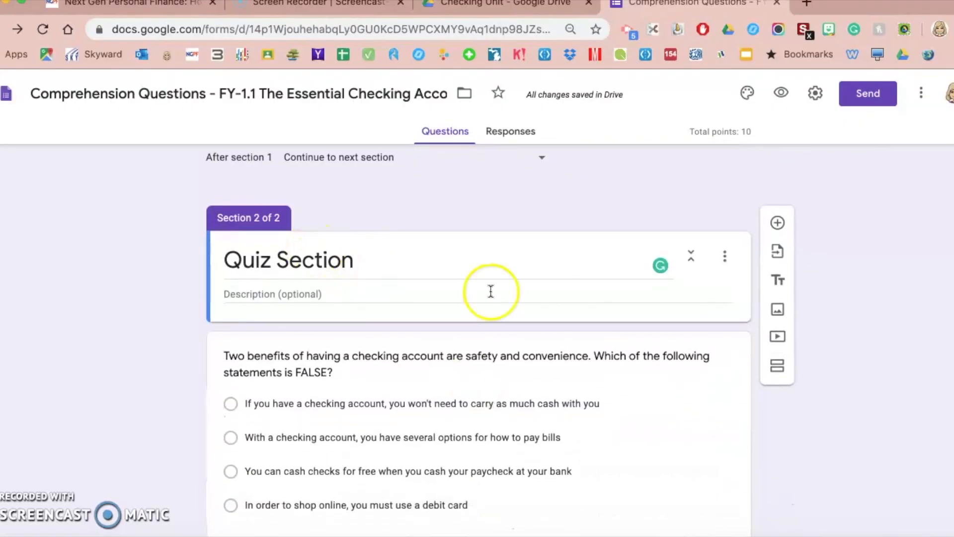
pyautogui.scroll(8, 527, 298)
pyautogui.click(785, 93)
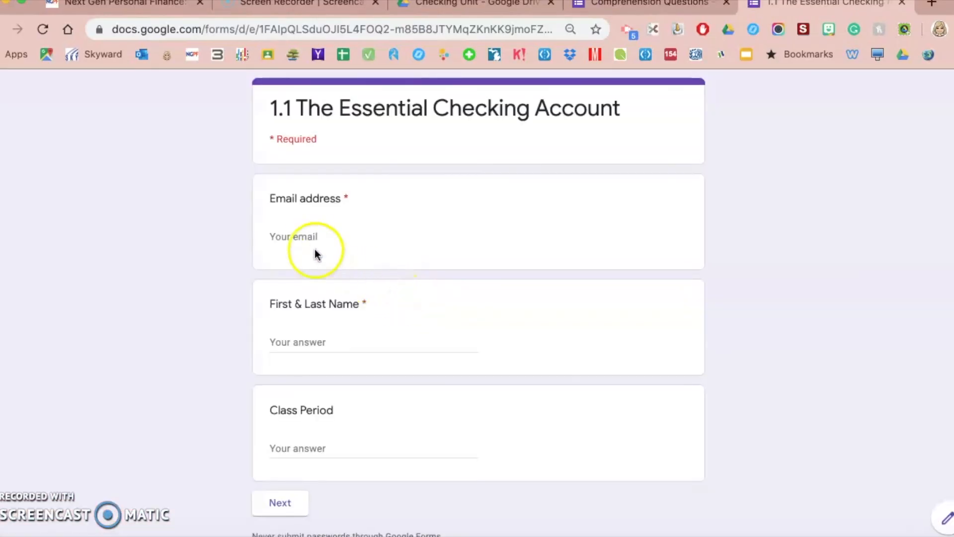
# In the preview, enter the respondent's e-mail, full name, and Class Period 2
pyautogui.click(313, 238)
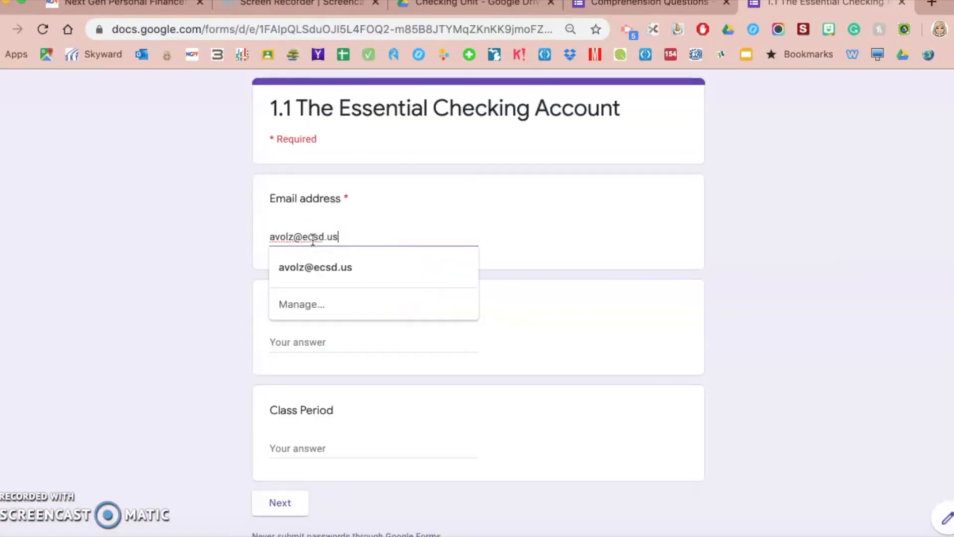
pyautogui.press('Tab')
pyautogui.press('Tab')
pyautogui.write('2')
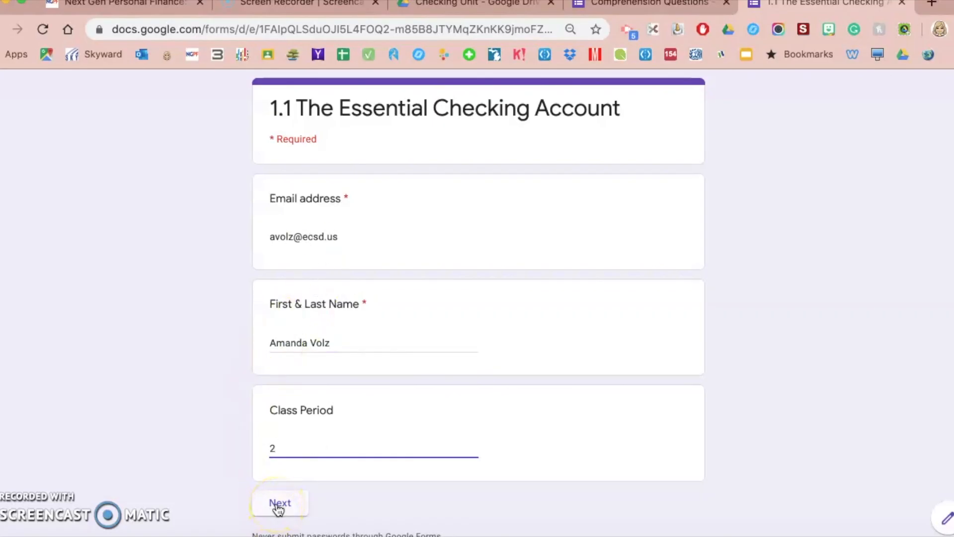
# Advance to the Quiz Section, pick the fourth answer to question one, and close the preview
pyautogui.scroll(-2, 213, 454)
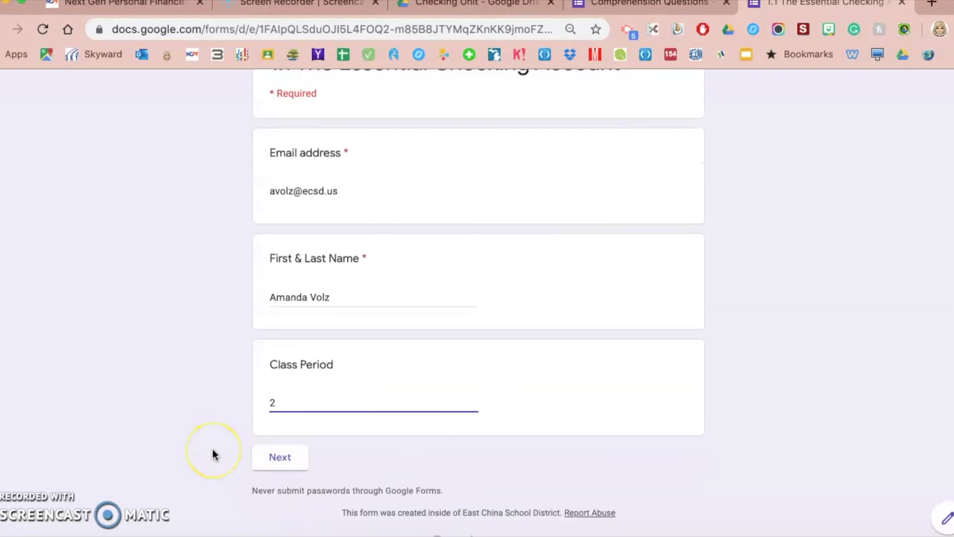
pyautogui.click(282, 456)
pyautogui.click(277, 338)
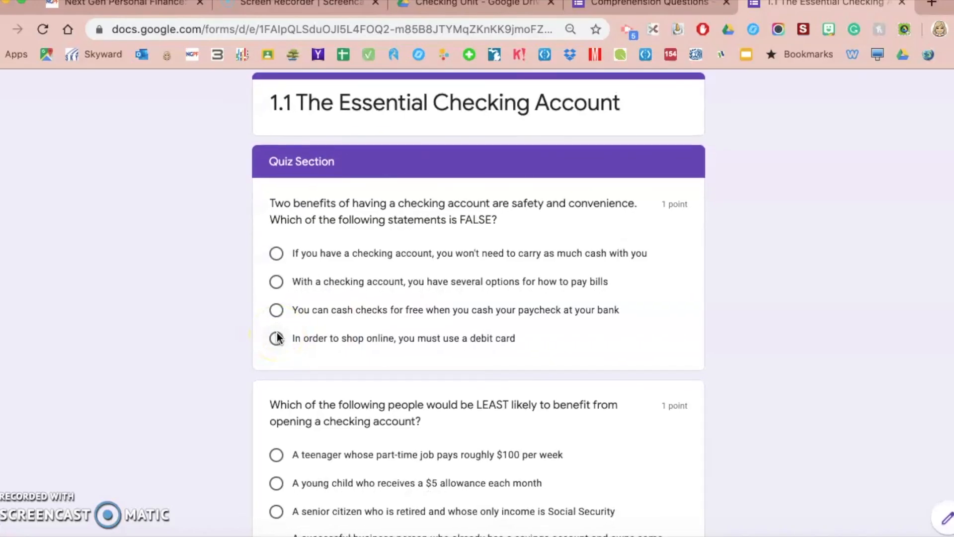
pyautogui.click(901, 2)
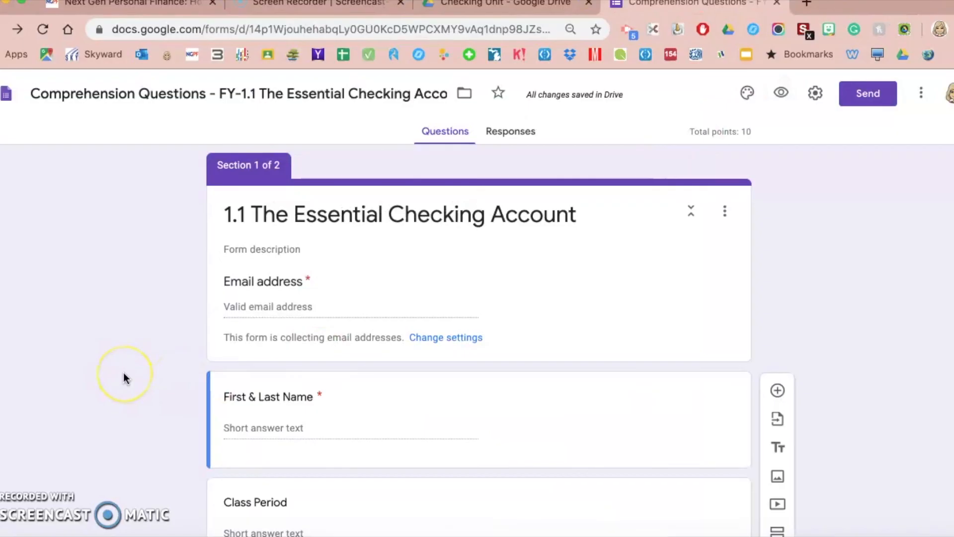